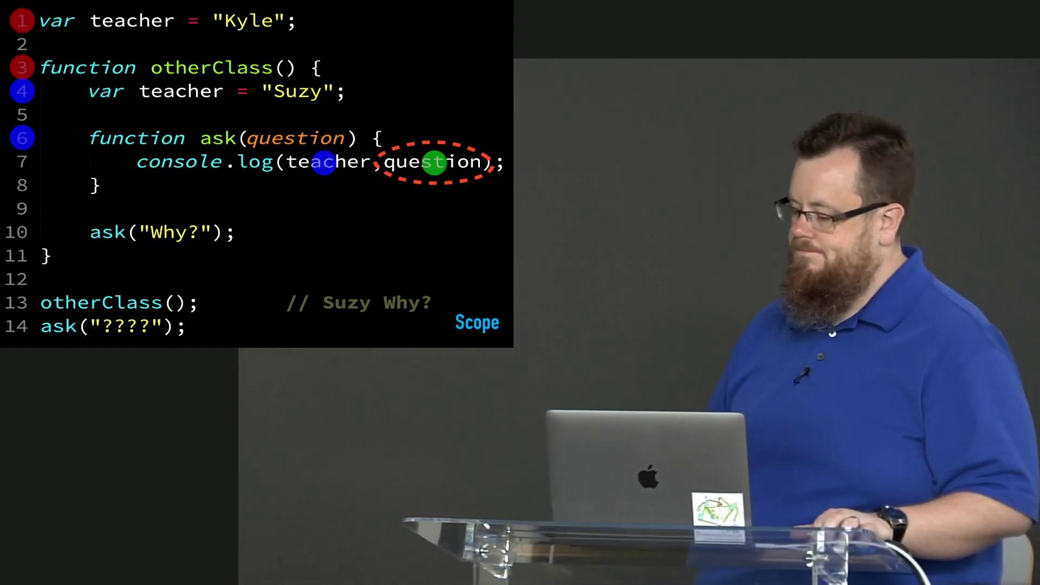
key(Right)
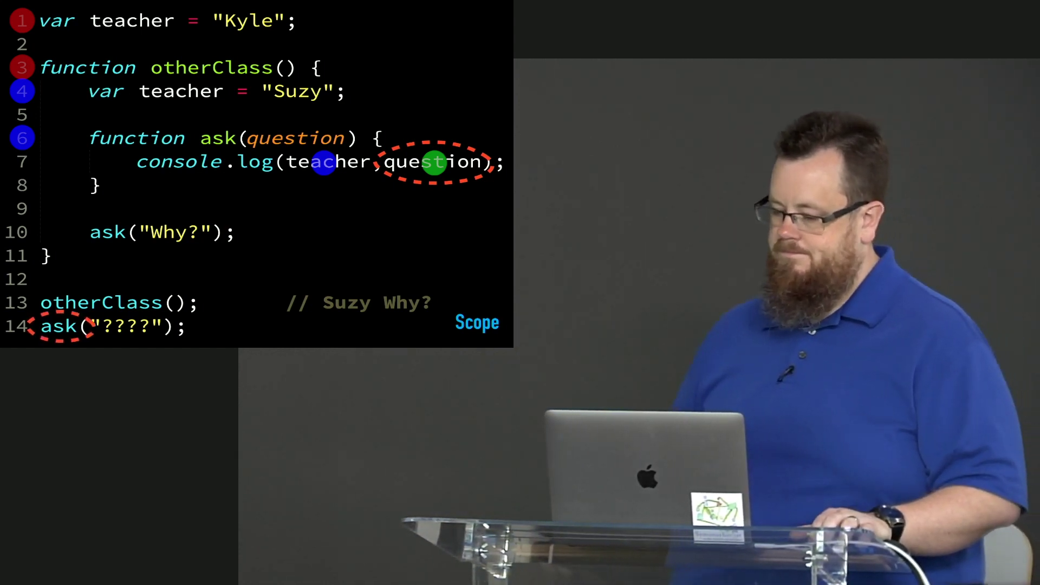